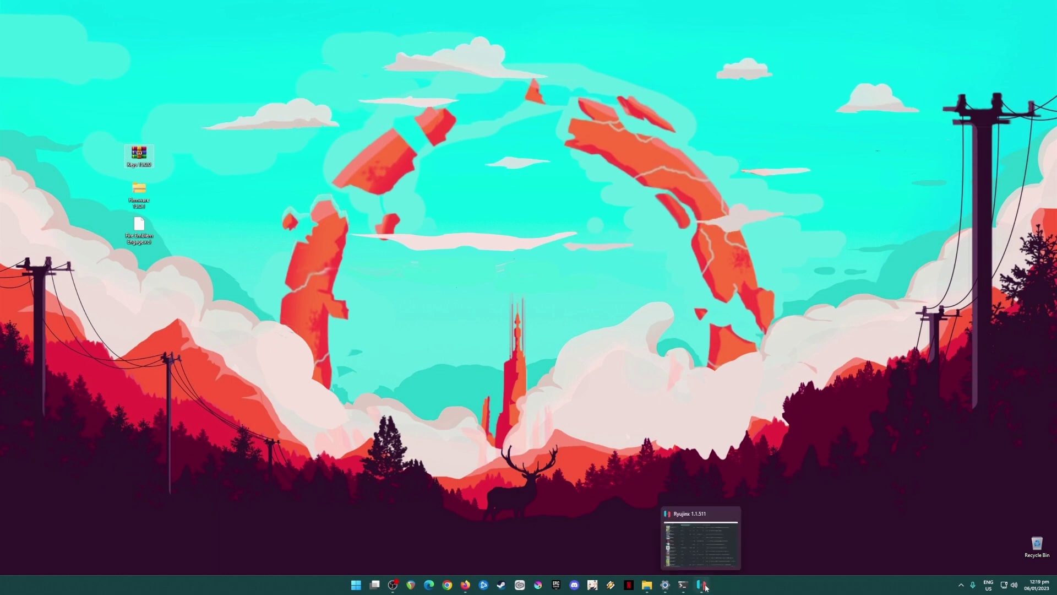
# Focus Ryujinx, select its first game and the three desktop icons, then minimise Ryujinx
pyautogui.click(705, 588)
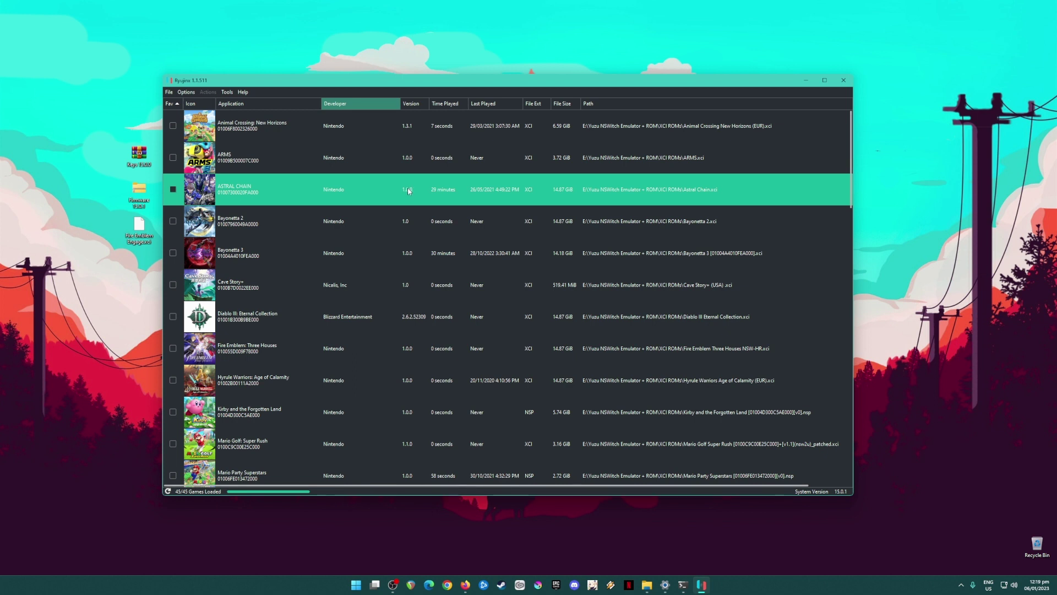
pyautogui.click(80, 115)
pyautogui.moveTo(81, 115); pyautogui.dragTo(147, 292)
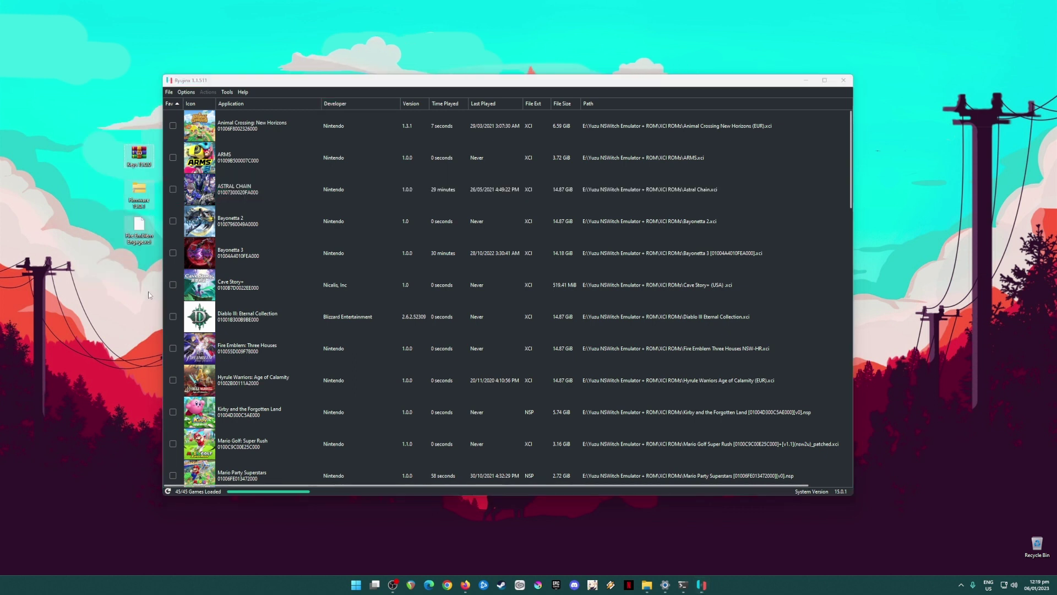
pyautogui.click(213, 84)
pyautogui.press('Down')
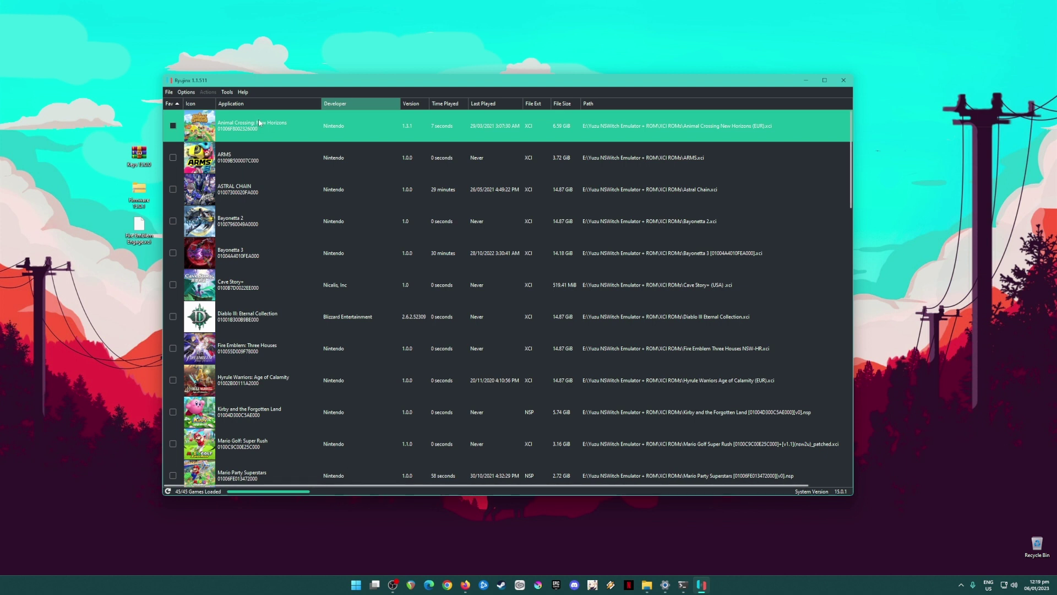
pyautogui.moveTo(97, 270); pyautogui.dragTo(220, 101)
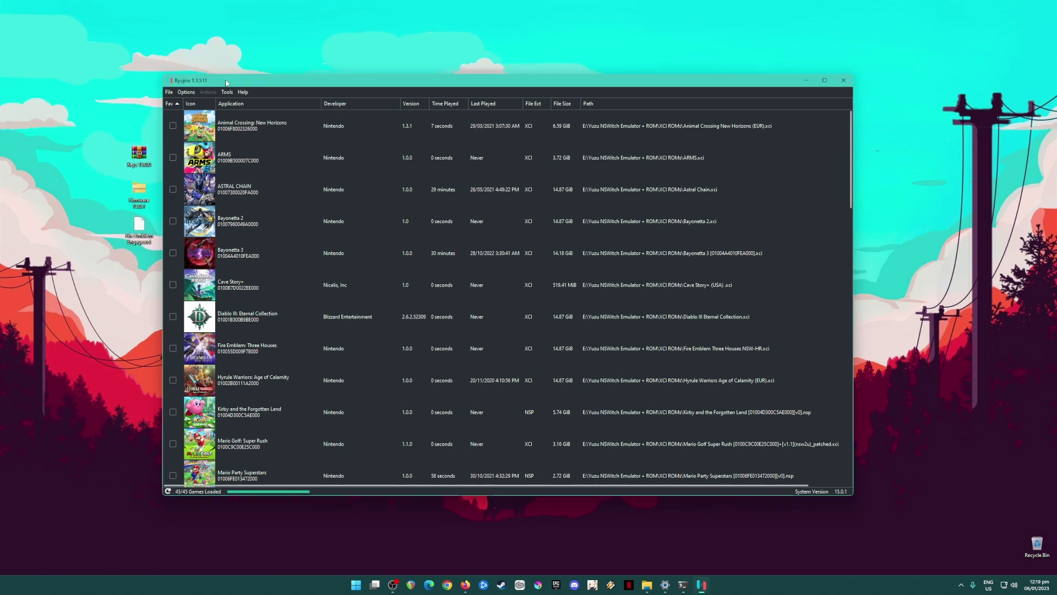
pyautogui.click(806, 82)
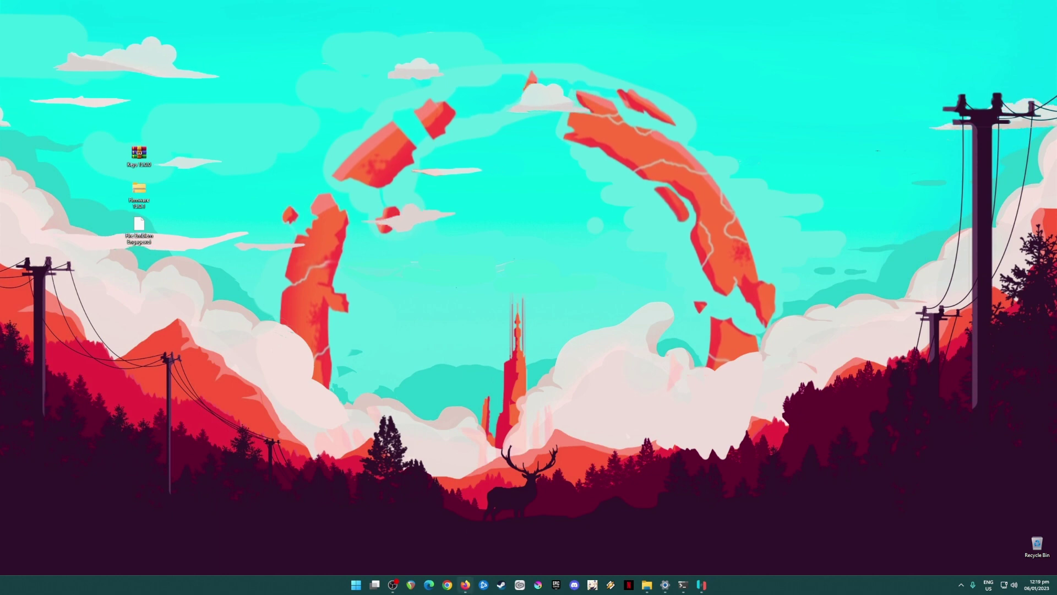
# Search Google in Firefox for 'ryujinx emulator' and open the official Ryujinx website
pyautogui.click(465, 584)
pyautogui.write('r')
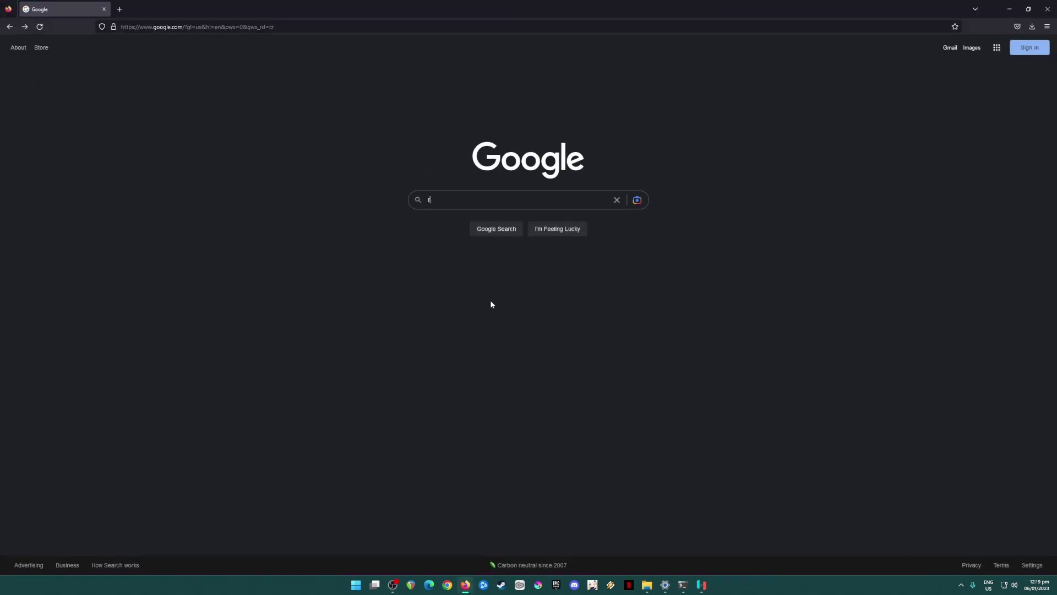
pyautogui.write('yujinx emulator')
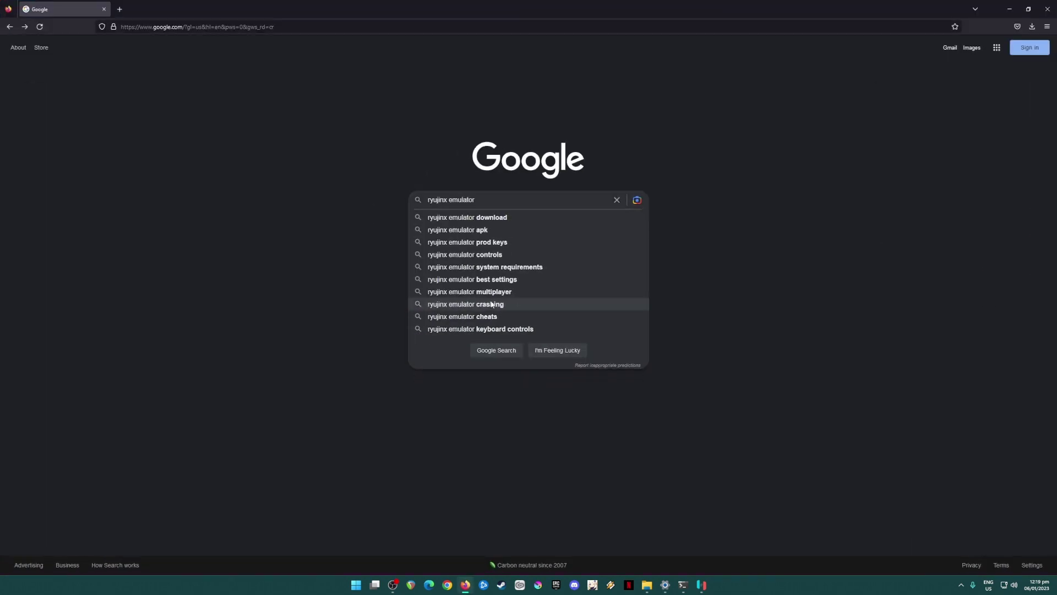
pyautogui.press('Return')
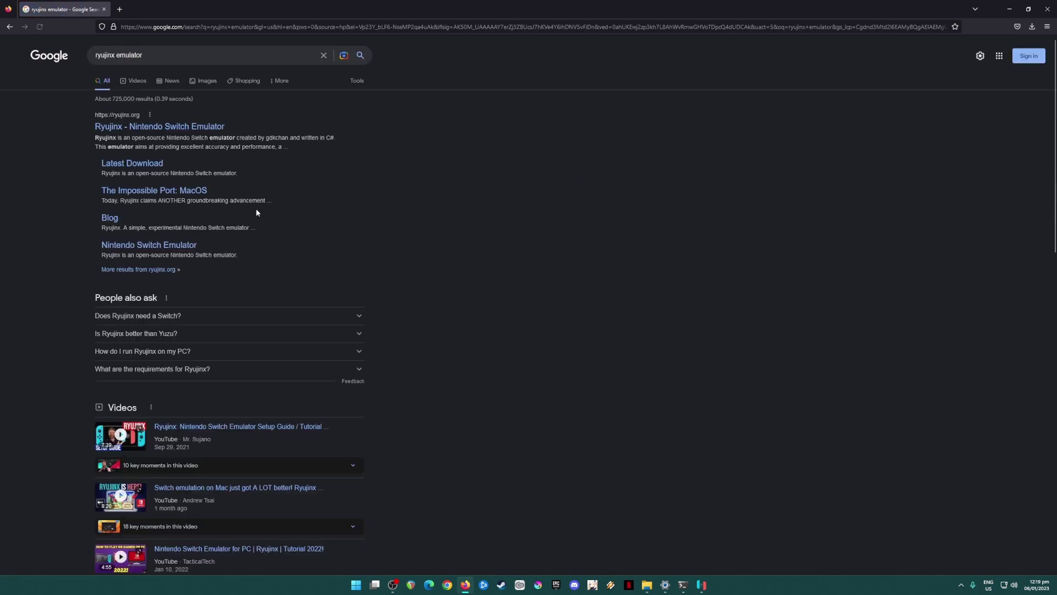
pyautogui.click(214, 127)
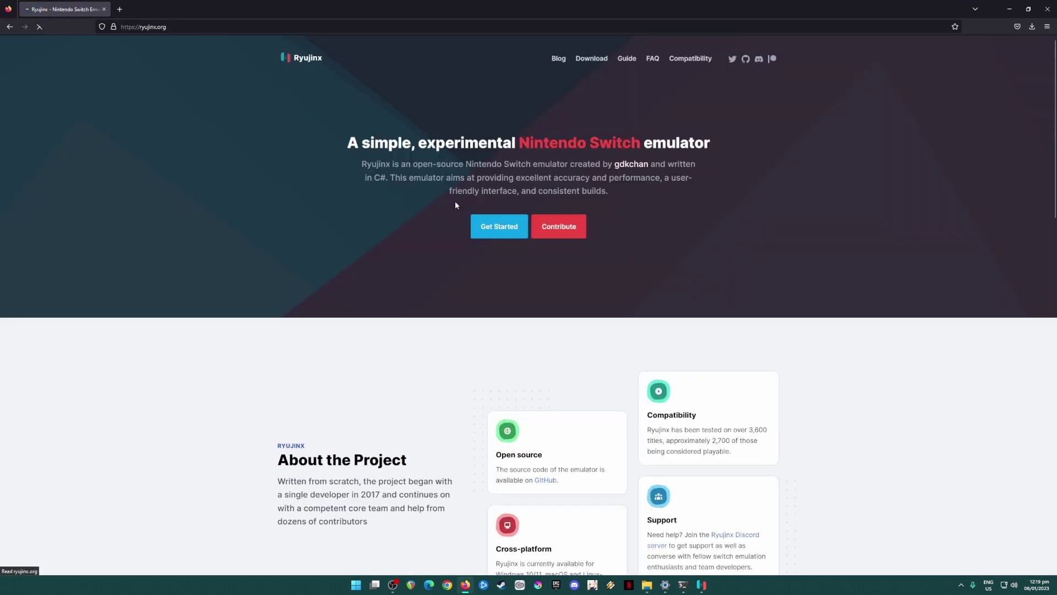
# Go to the Ryujinx download page offering Windows build 1.1.511, then minimise Firefox
pyautogui.click(593, 60)
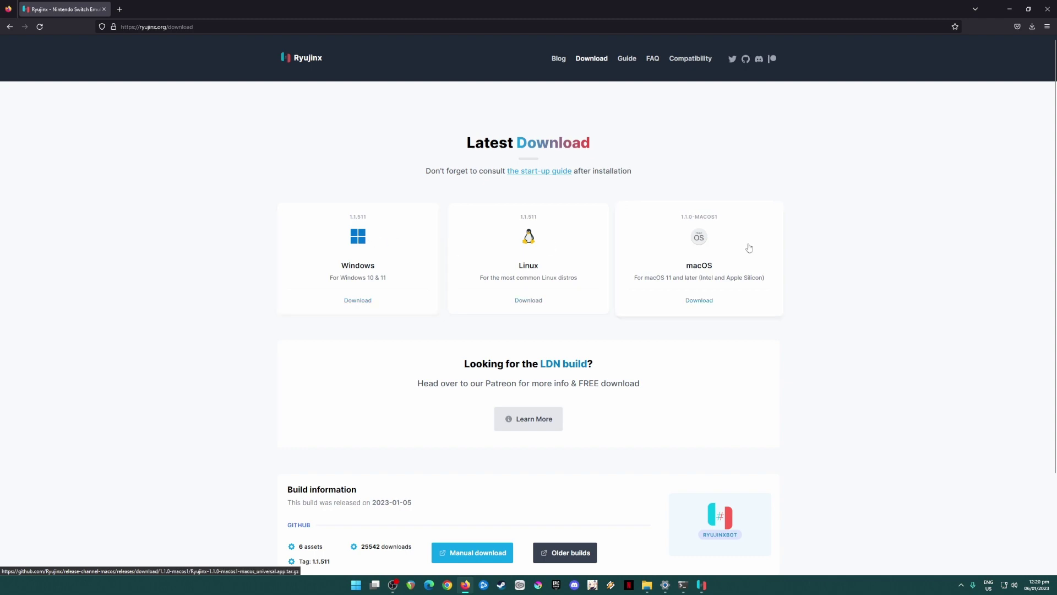
pyautogui.click(1010, 9)
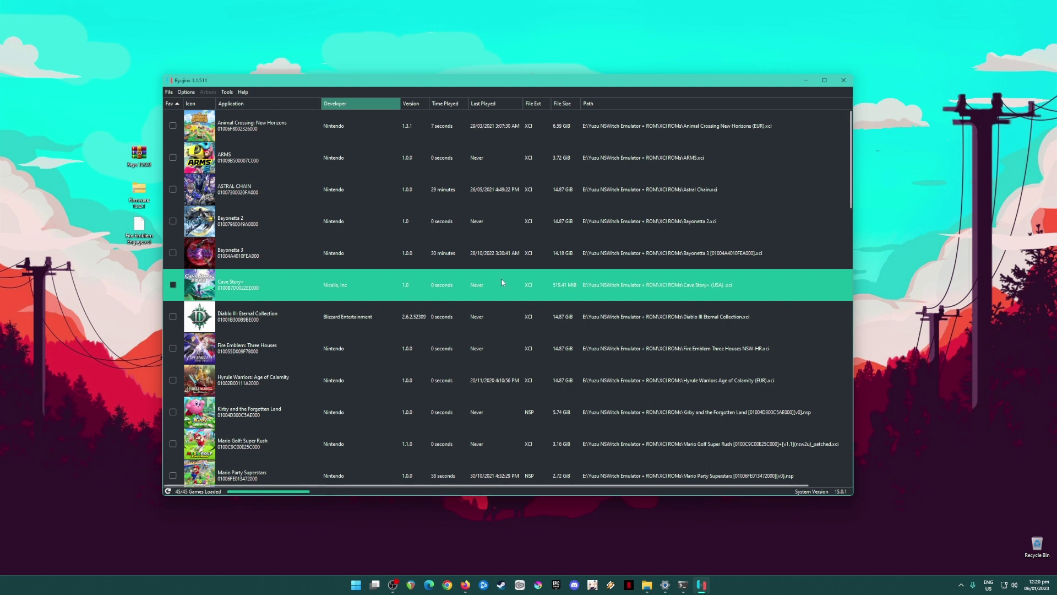
# Select the Keys, Firmware and Fire Emblem Engage desktop icons alongside the Bayonetta 3 entry
pyautogui.moveTo(88, 123); pyautogui.dragTo(151, 308)
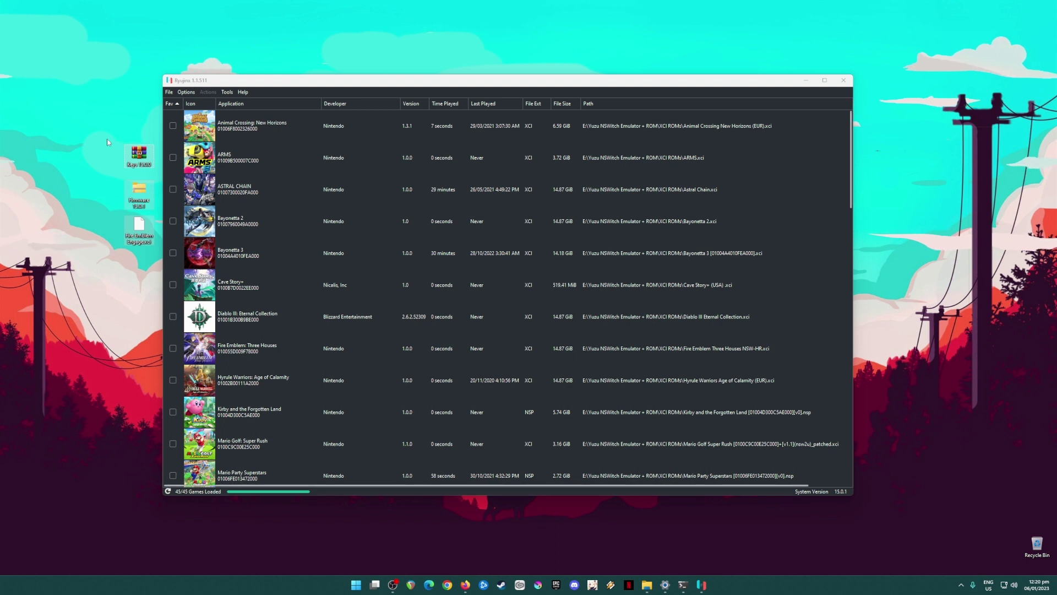
pyautogui.click(139, 190)
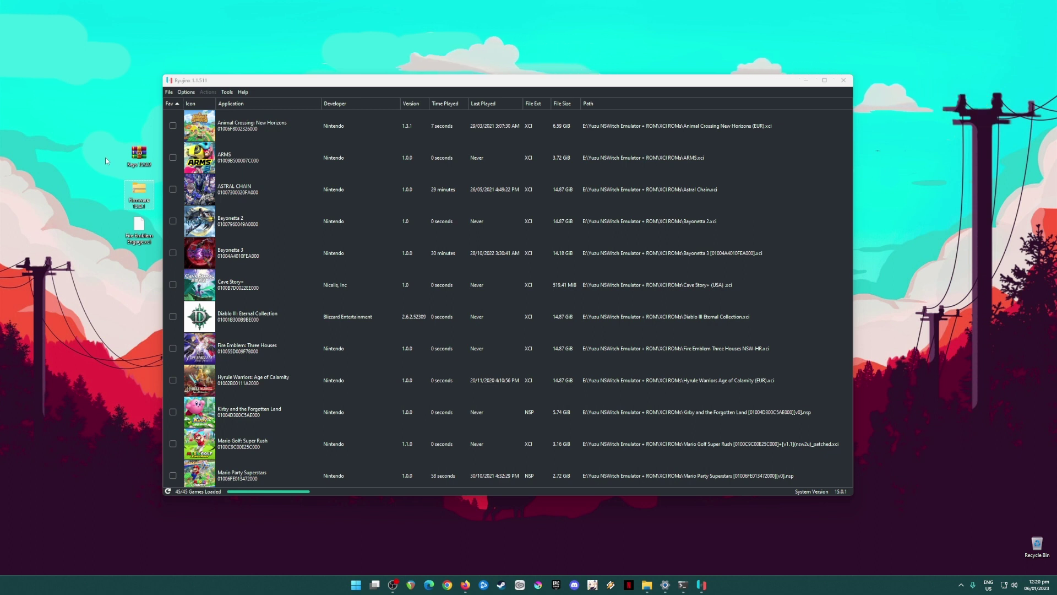
pyautogui.click(512, 245)
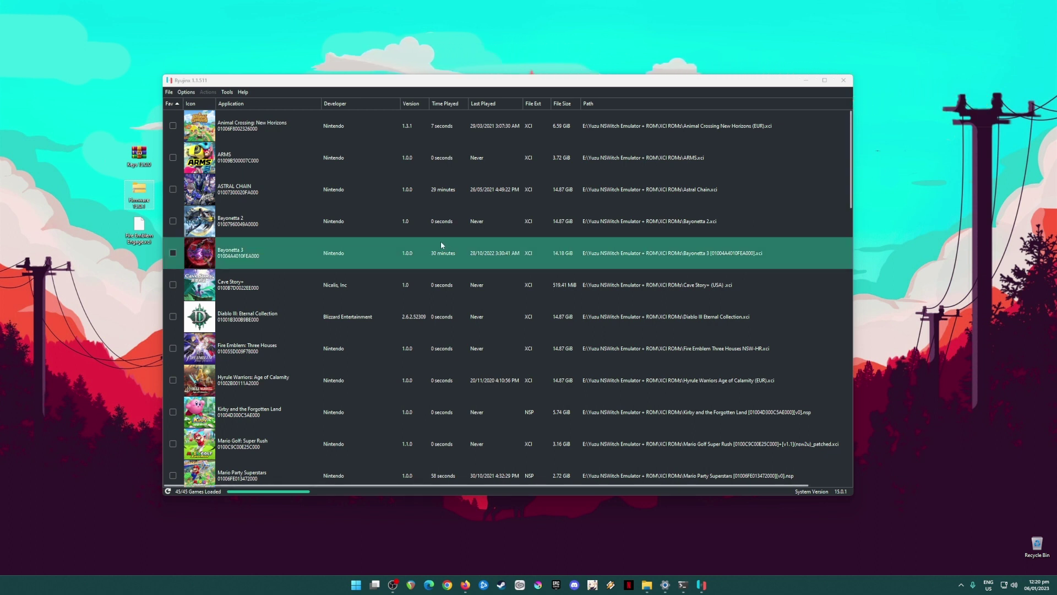
pyautogui.click(257, 187)
pyautogui.click(355, 220)
pyautogui.moveTo(83, 134); pyautogui.dragTo(152, 210)
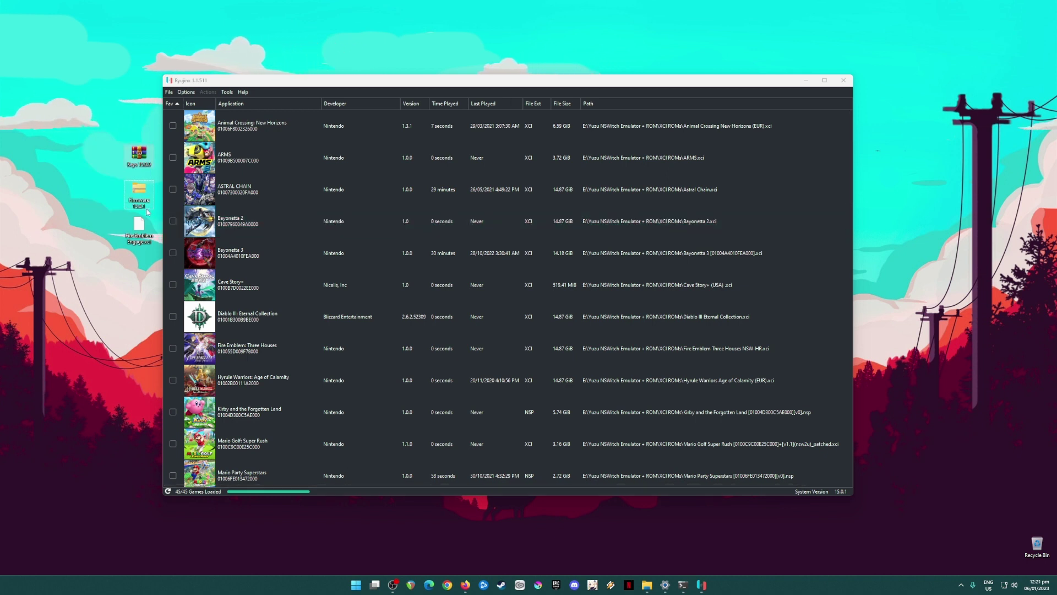
pyautogui.click(141, 242)
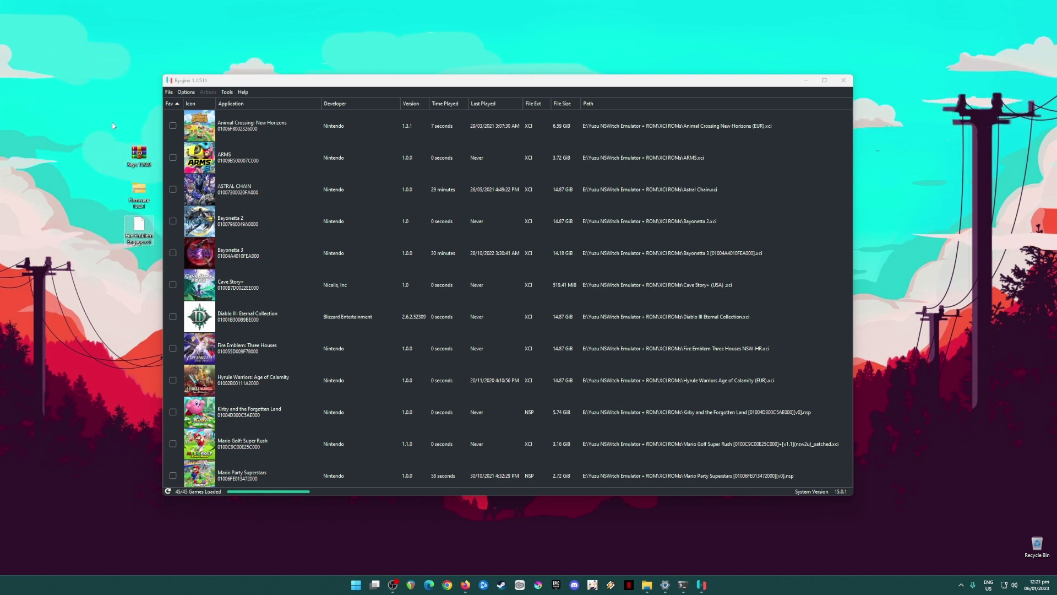
# Reselect the desktop icons, then hide the Ryujinx window with Win+D
pyautogui.moveTo(95, 127); pyautogui.dragTo(165, 300)
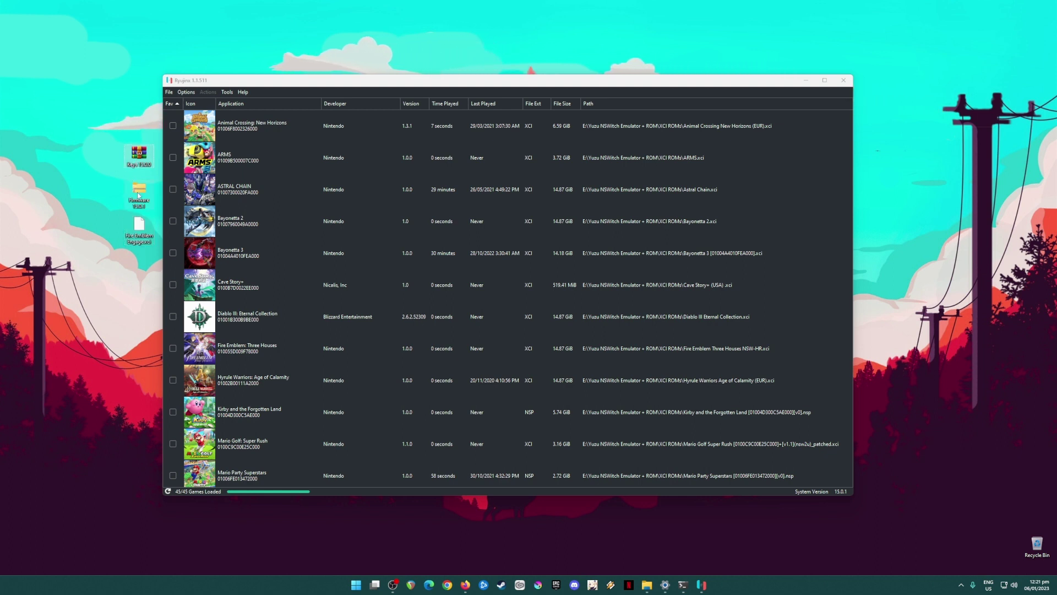
pyautogui.click(137, 195)
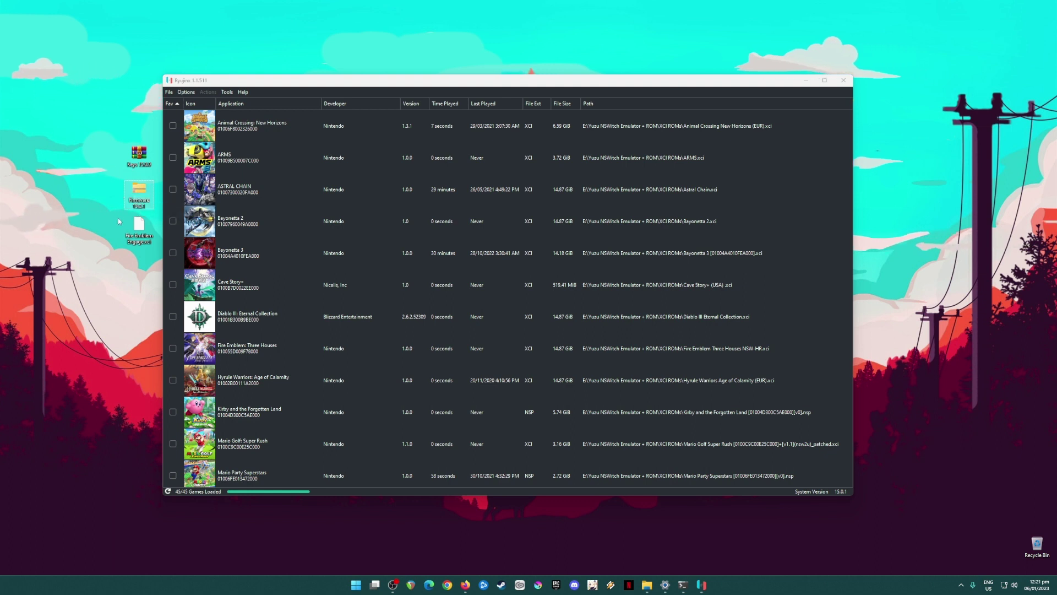
pyautogui.moveTo(94, 124); pyautogui.dragTo(150, 278)
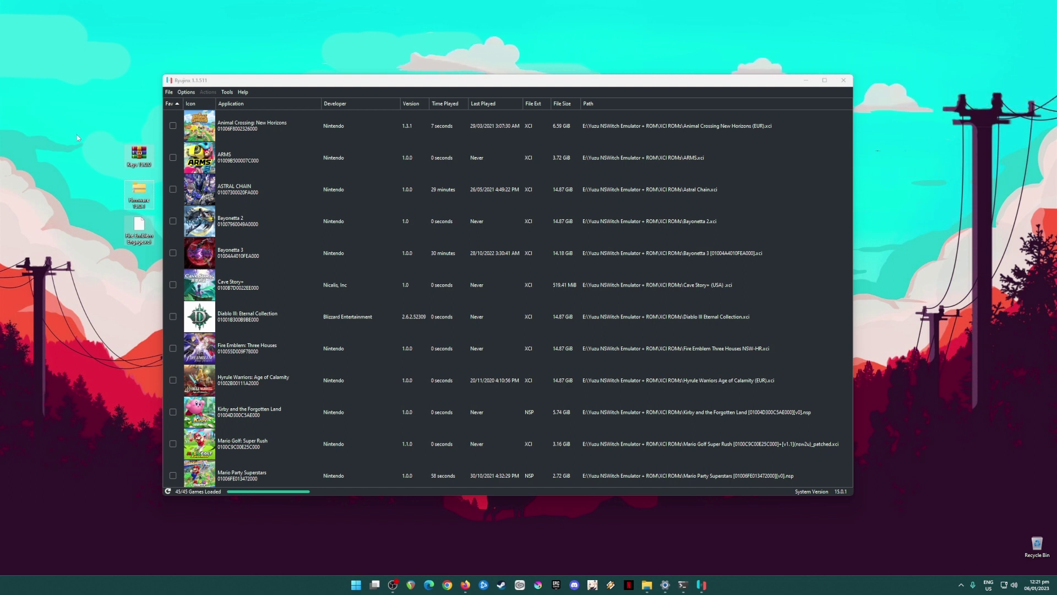
pyautogui.press('super+d')
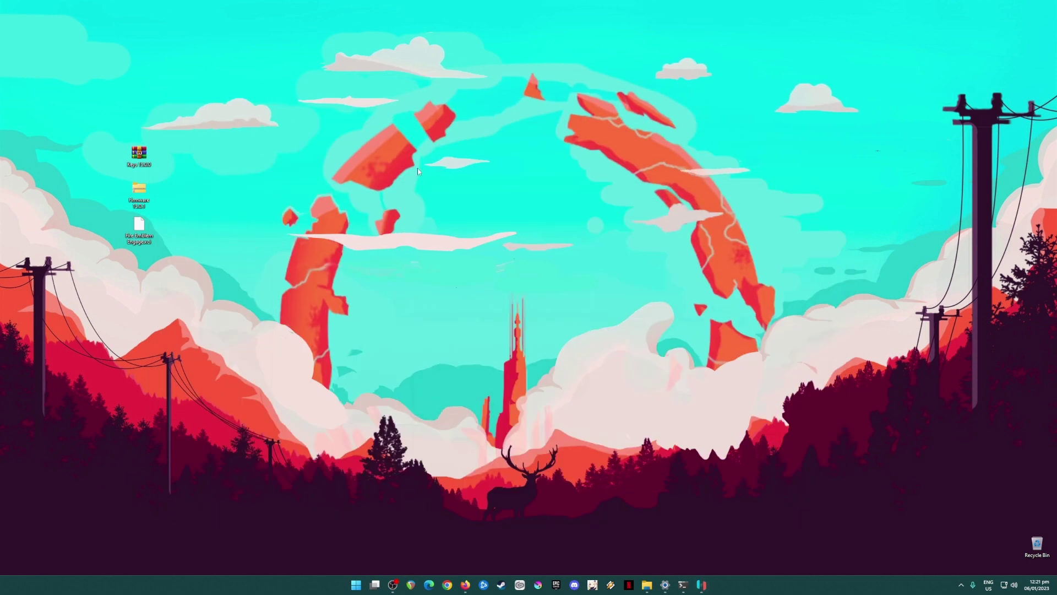
# Select the Keys, Firmware and Fire Emblem desktop icons, then restore Ryujinx from the taskbar
pyautogui.moveTo(232, 78); pyautogui.dragTo(91, 317)
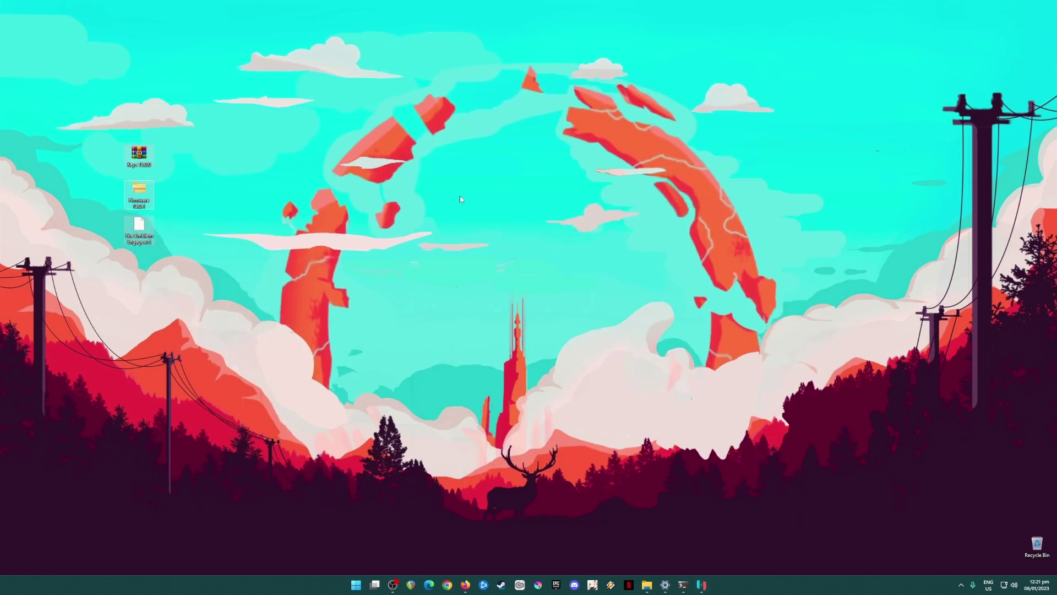
pyautogui.moveTo(217, 102); pyautogui.dragTo(79, 272)
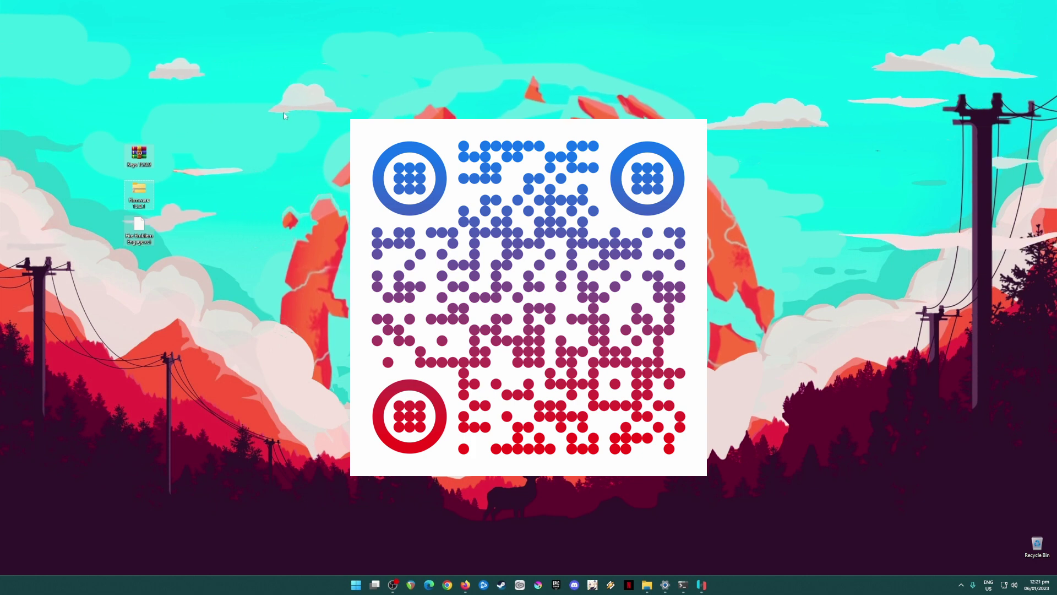
pyautogui.moveTo(267, 92); pyautogui.dragTo(70, 318)
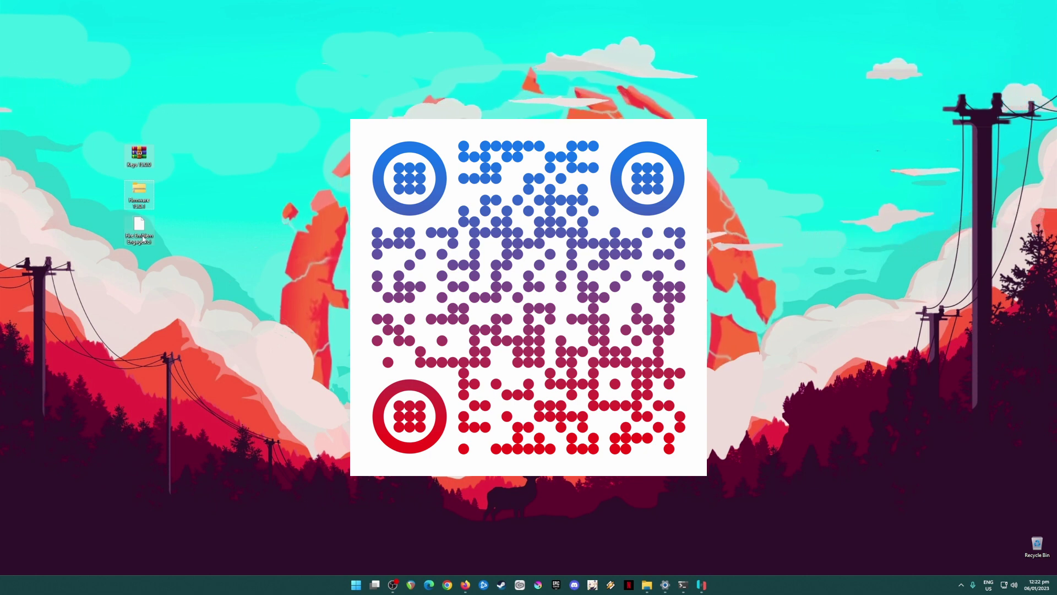
pyautogui.click(142, 238)
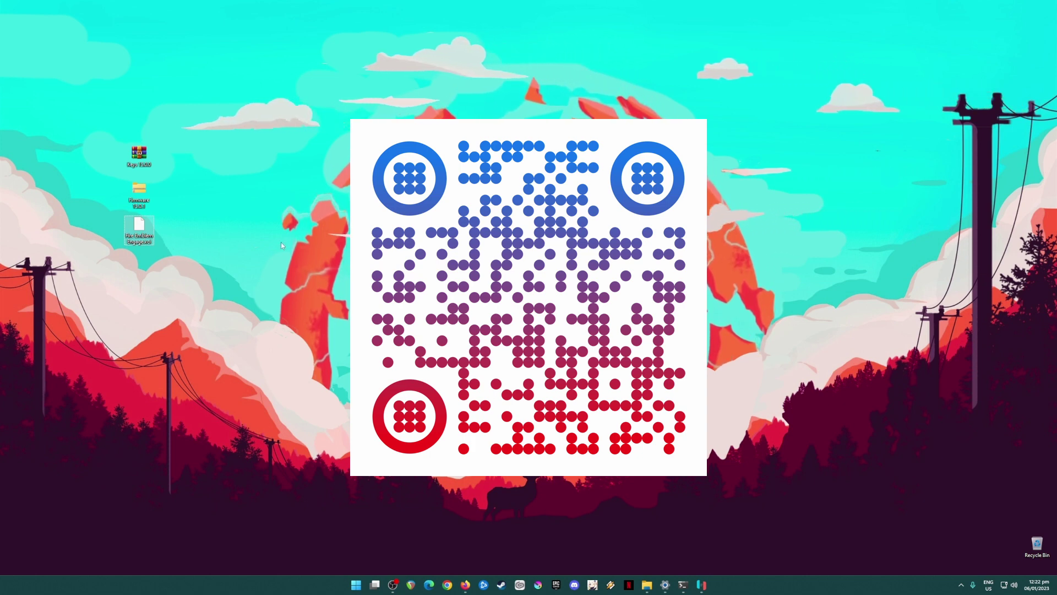
pyautogui.moveTo(171, 118); pyautogui.dragTo(124, 199)
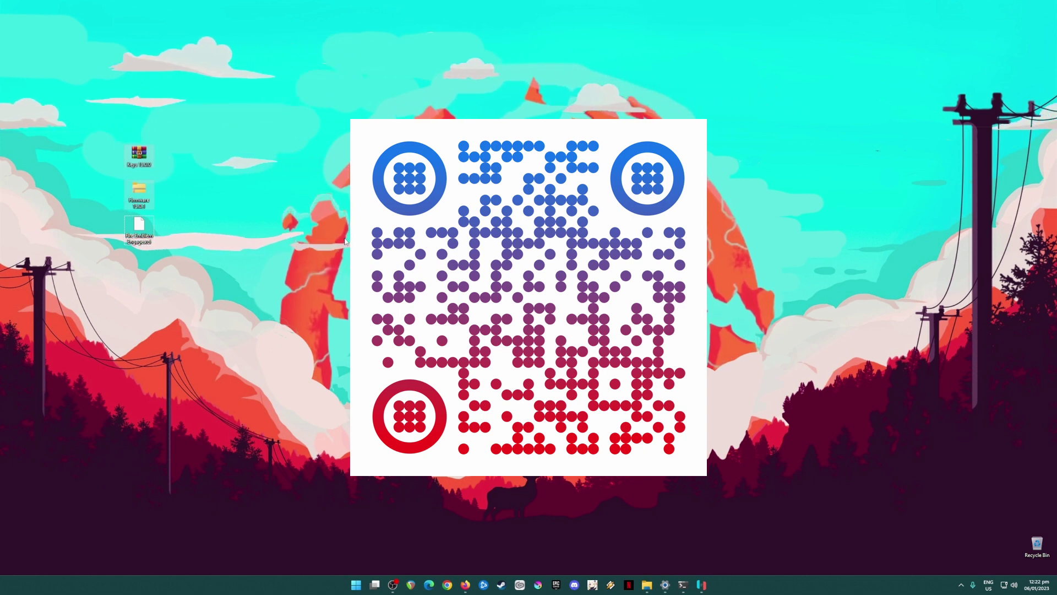
pyautogui.moveTo(239, 106); pyautogui.dragTo(102, 333)
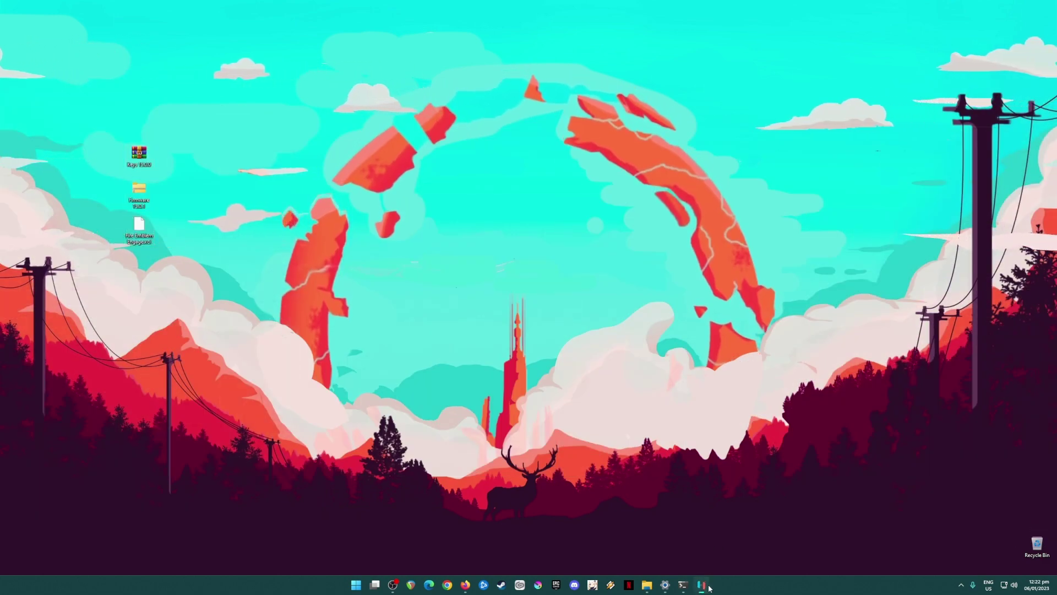
pyautogui.click(700, 584)
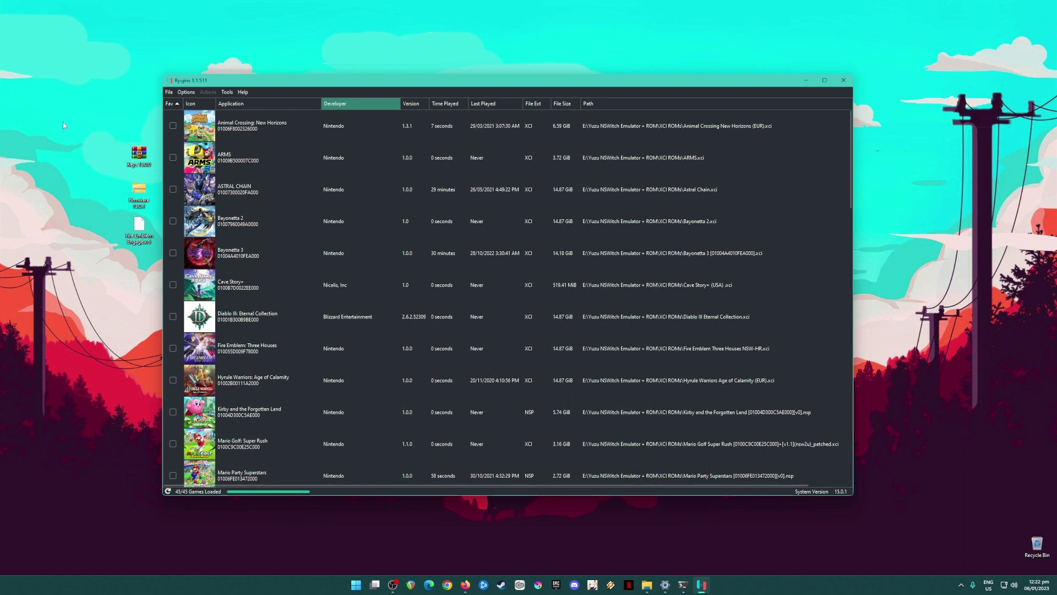
# Select the desktop icons, then show Ryujinx's File menu
pyautogui.moveTo(62, 123); pyautogui.dragTo(150, 361)
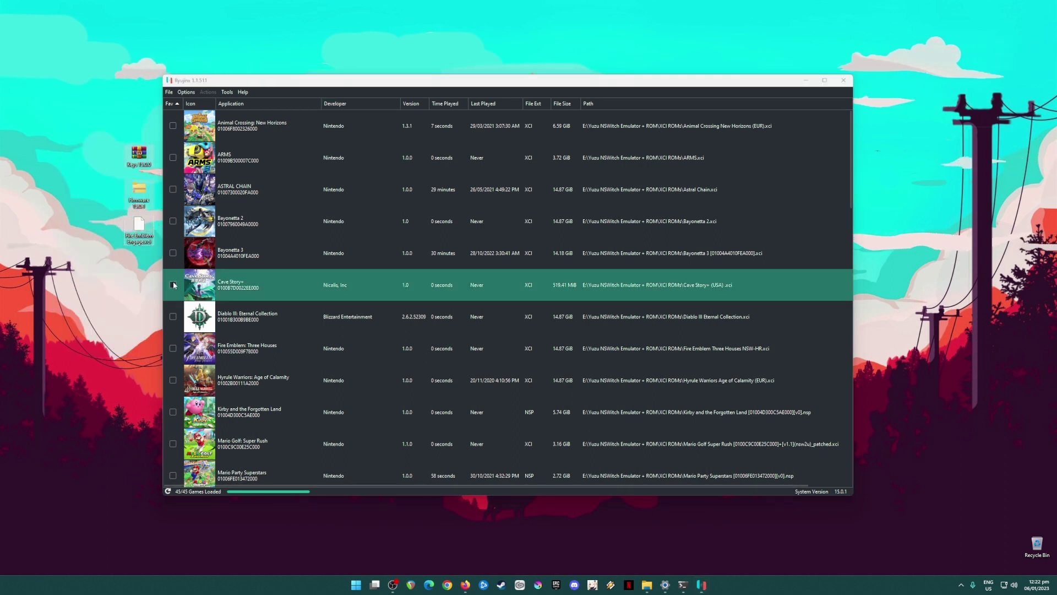
pyautogui.click(169, 92)
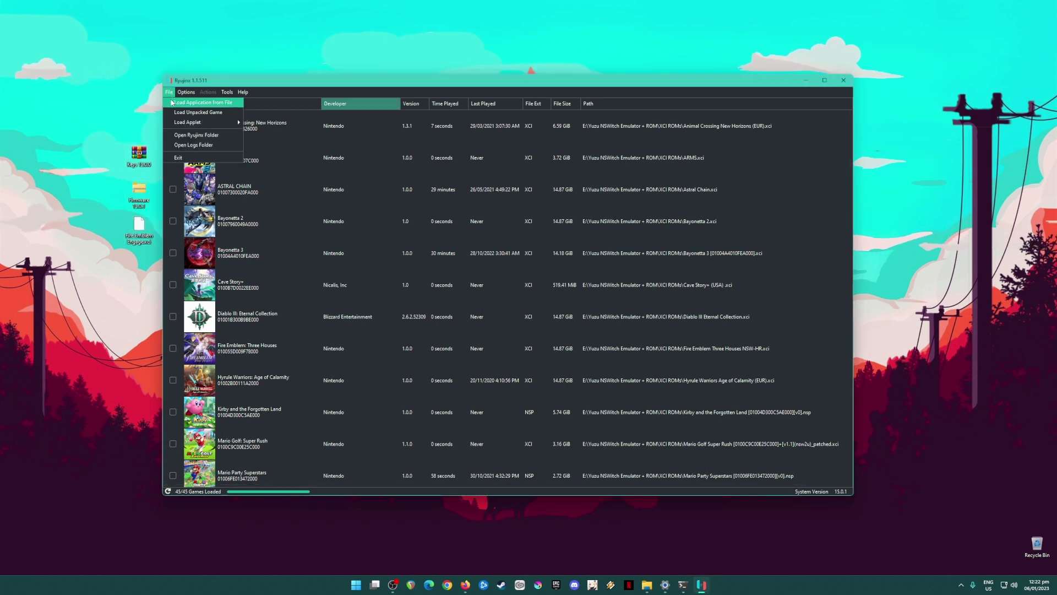
# Replace prod.keys and title.keys in Ryujinx's system folder with copies from the Keys 15.0.0 archive
pyautogui.click(187, 135)
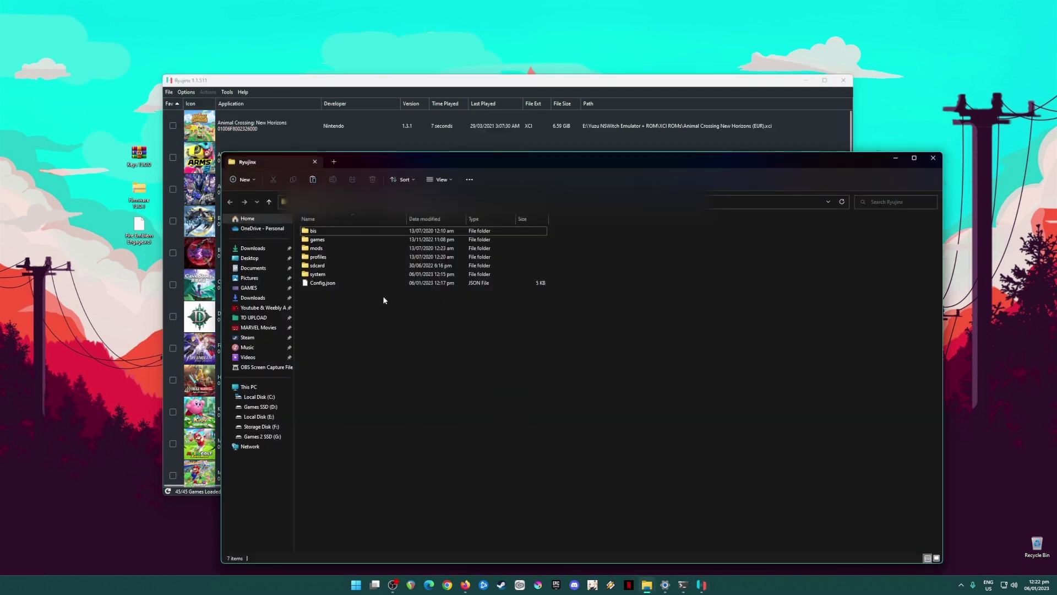
pyautogui.doubleClick(340, 274)
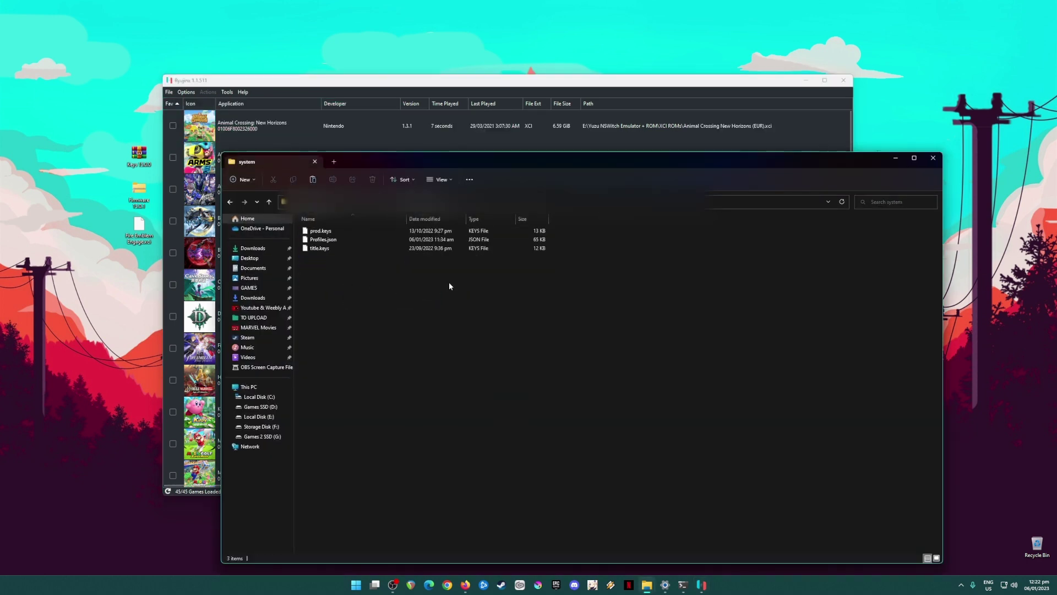
pyautogui.doubleClick(138, 160)
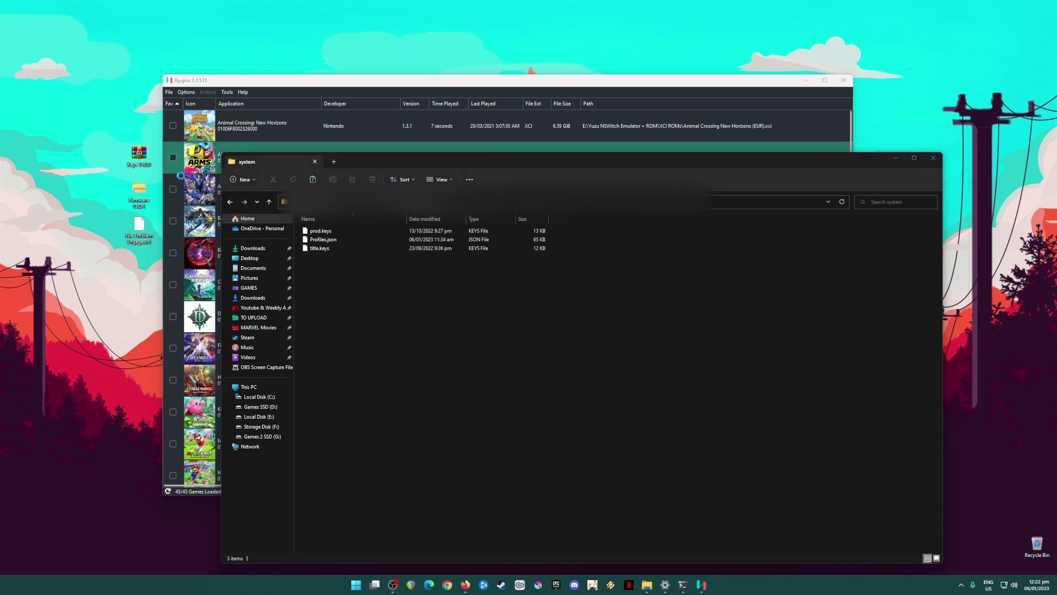
pyautogui.moveTo(145, 261); pyautogui.dragTo(773, 309)
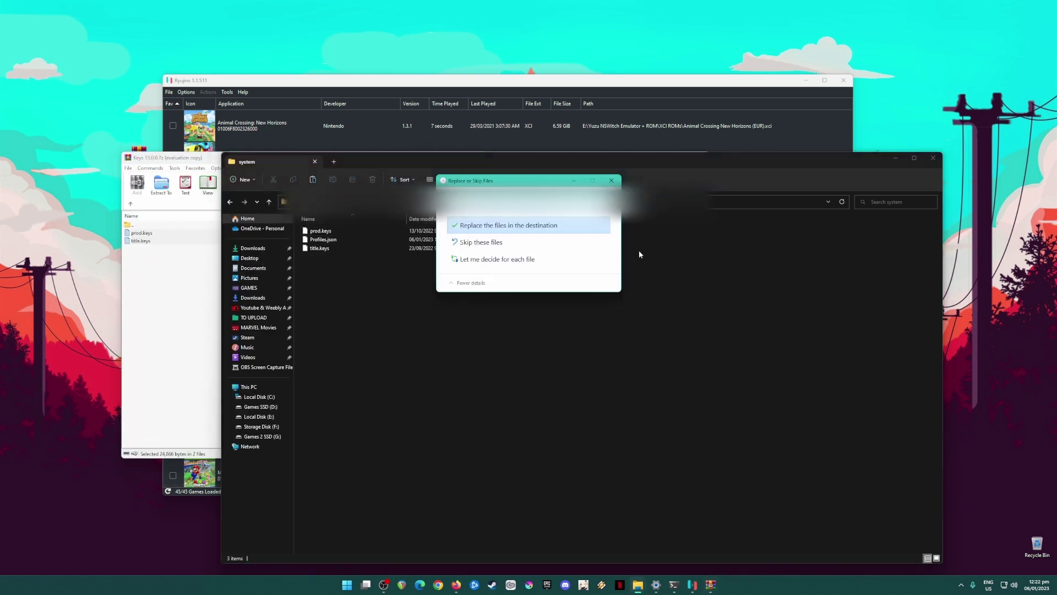
pyautogui.click(580, 224)
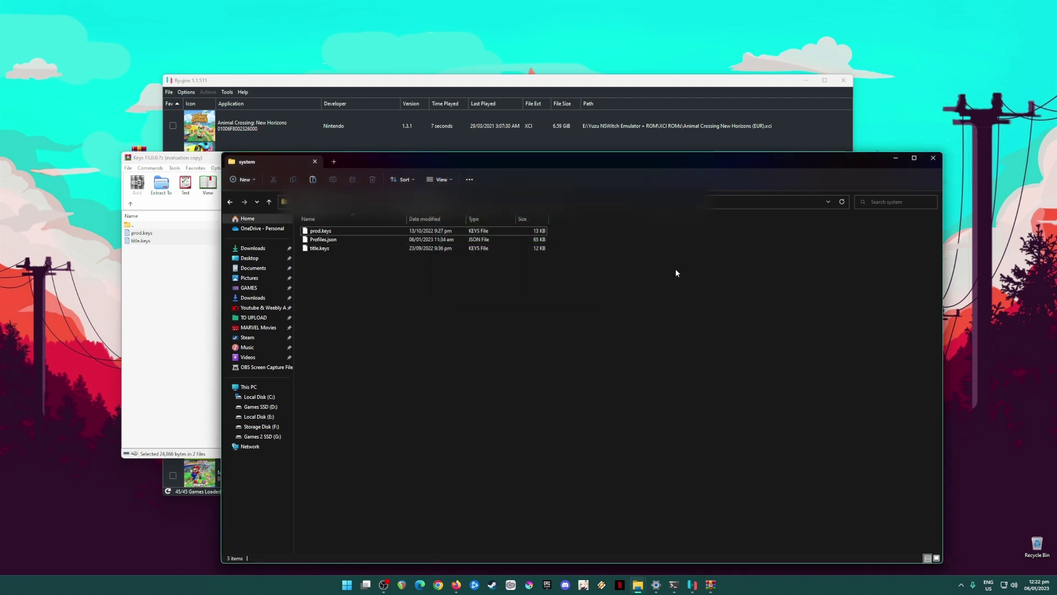
pyautogui.click(934, 158)
# Close the keys archive and install Firmware 15.0.1 from its ZIP via Tools > Install Firmware
pyautogui.click(699, 161)
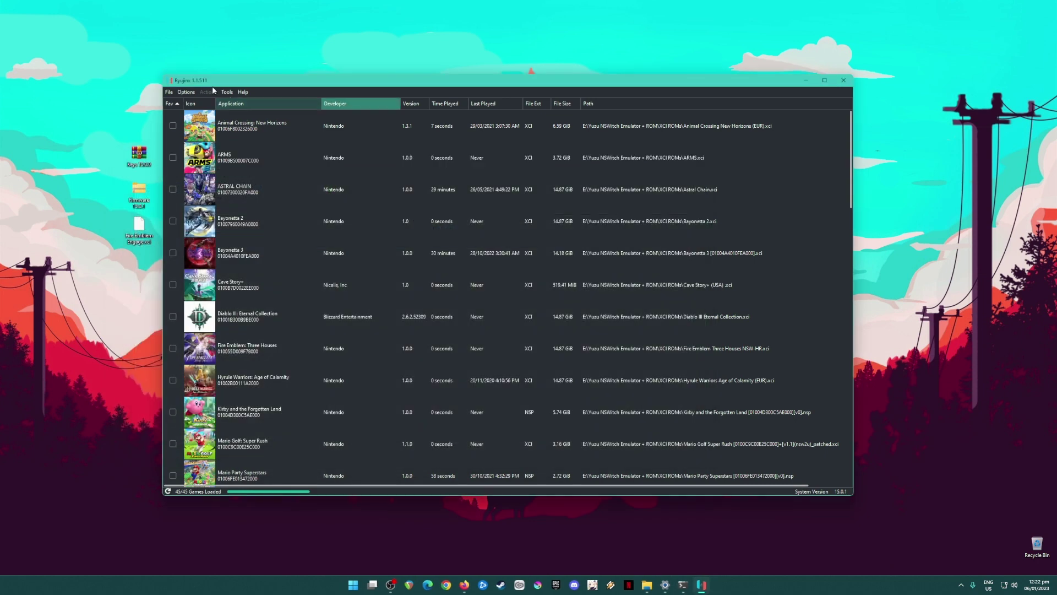
pyautogui.click(226, 92)
pyautogui.moveTo(259, 102)
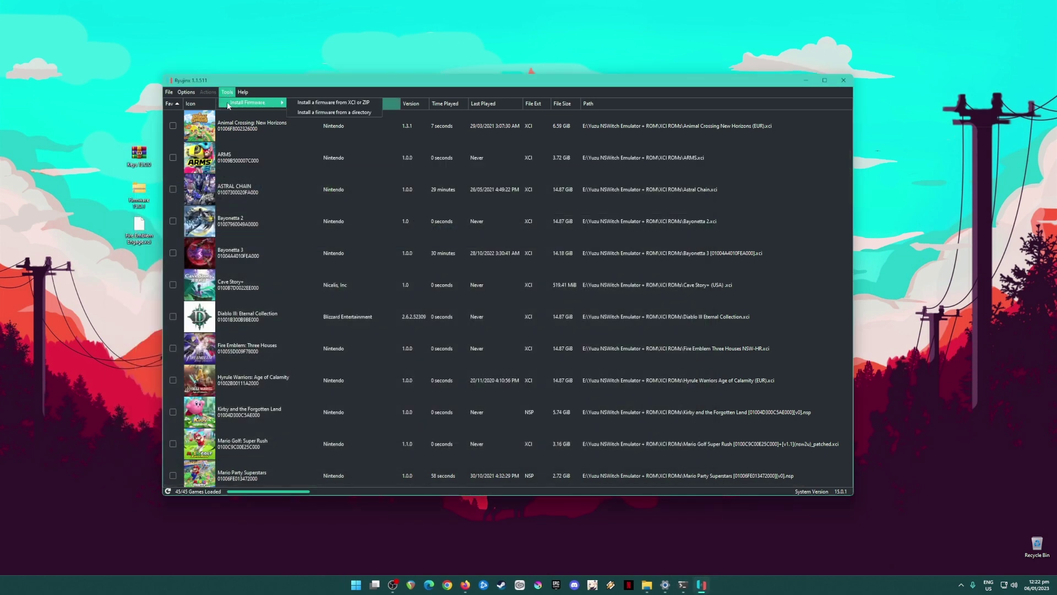
pyautogui.click(338, 105)
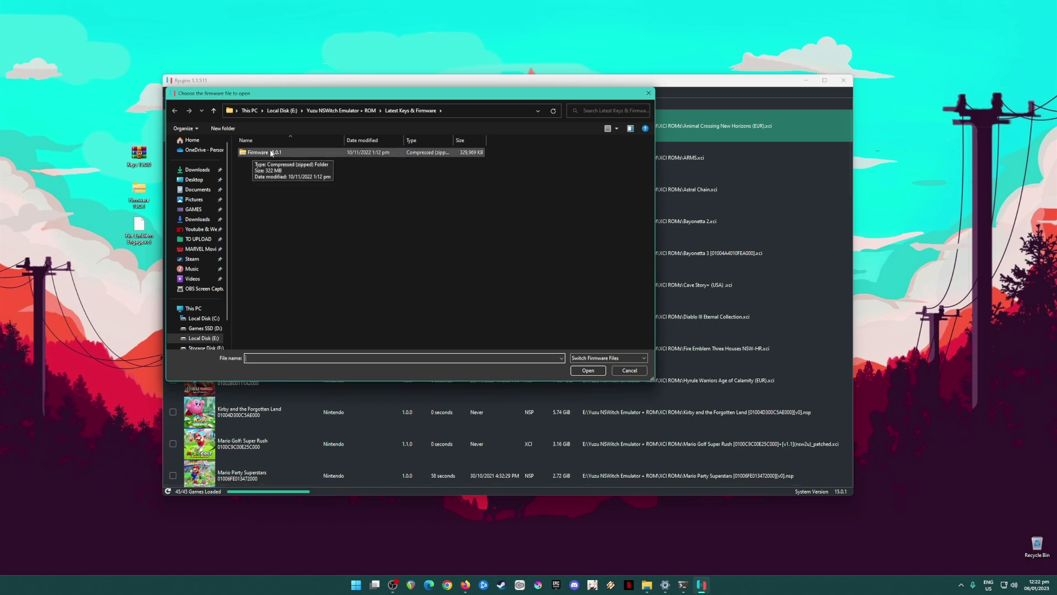
pyautogui.doubleClick(416, 154)
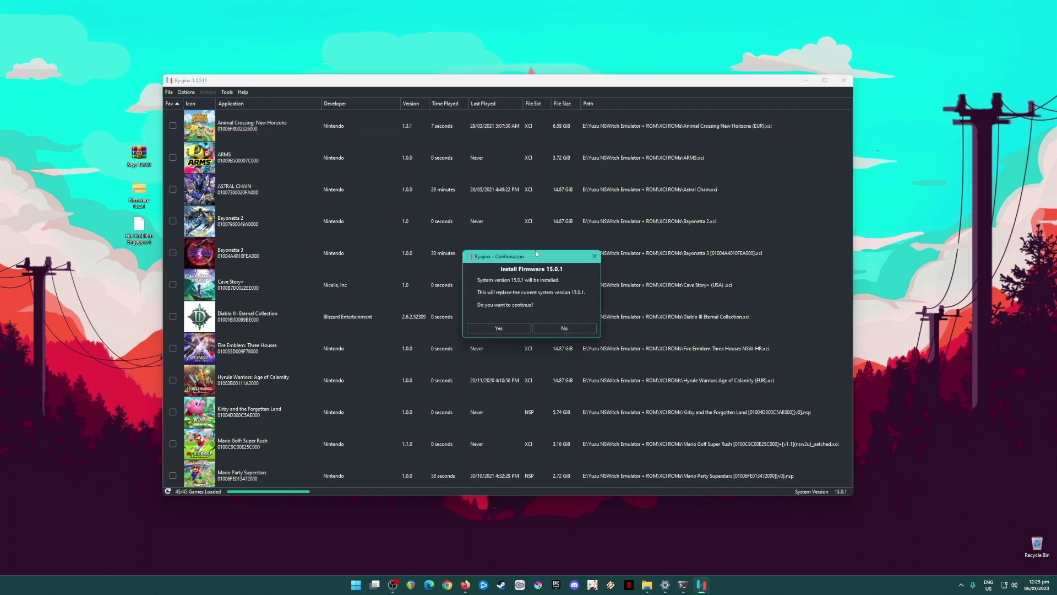
pyautogui.click(497, 329)
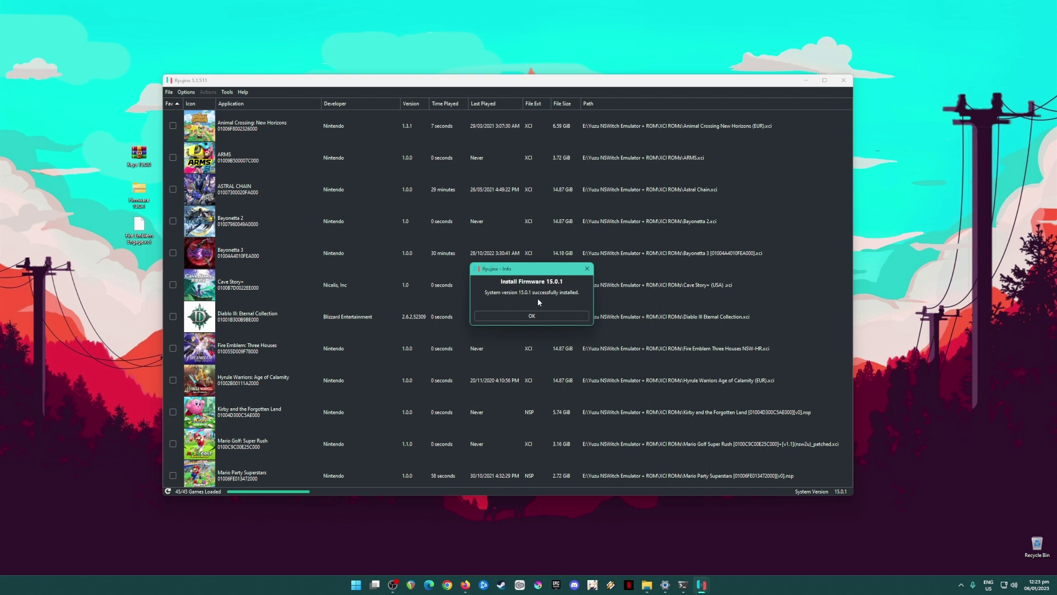
pyautogui.click(550, 317)
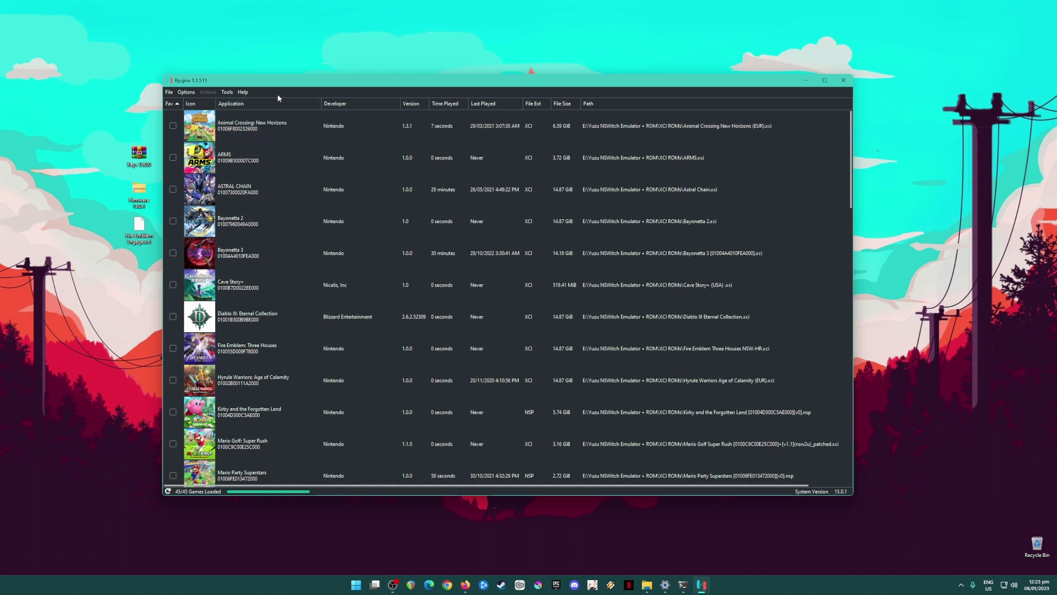
# Open Options > Settings, check the game directory on General, then go to the Input page
pyautogui.click(187, 92)
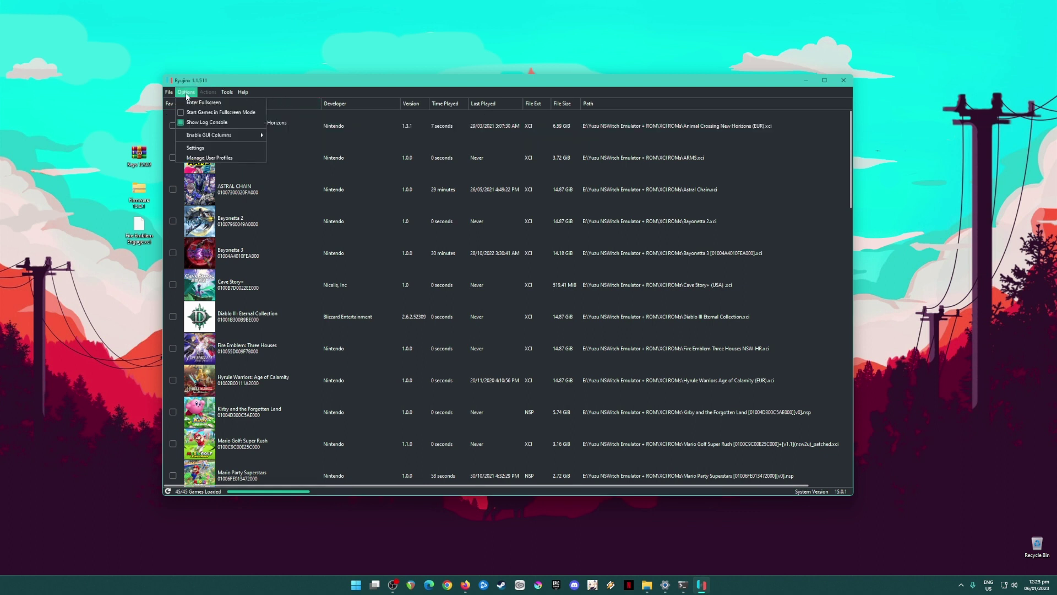
pyautogui.click(201, 151)
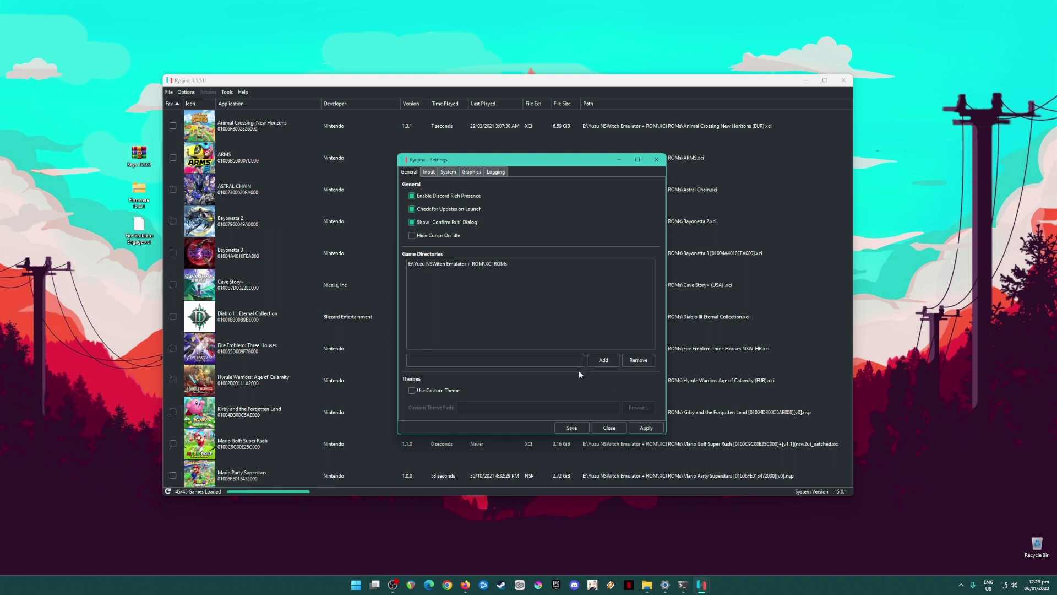
pyautogui.click(420, 264)
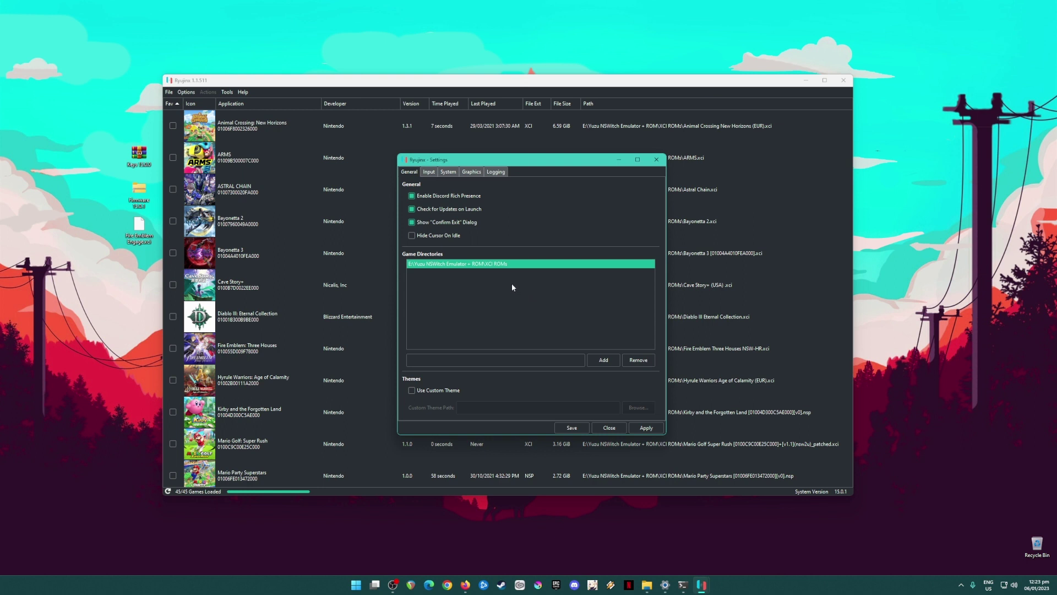
pyautogui.click(429, 172)
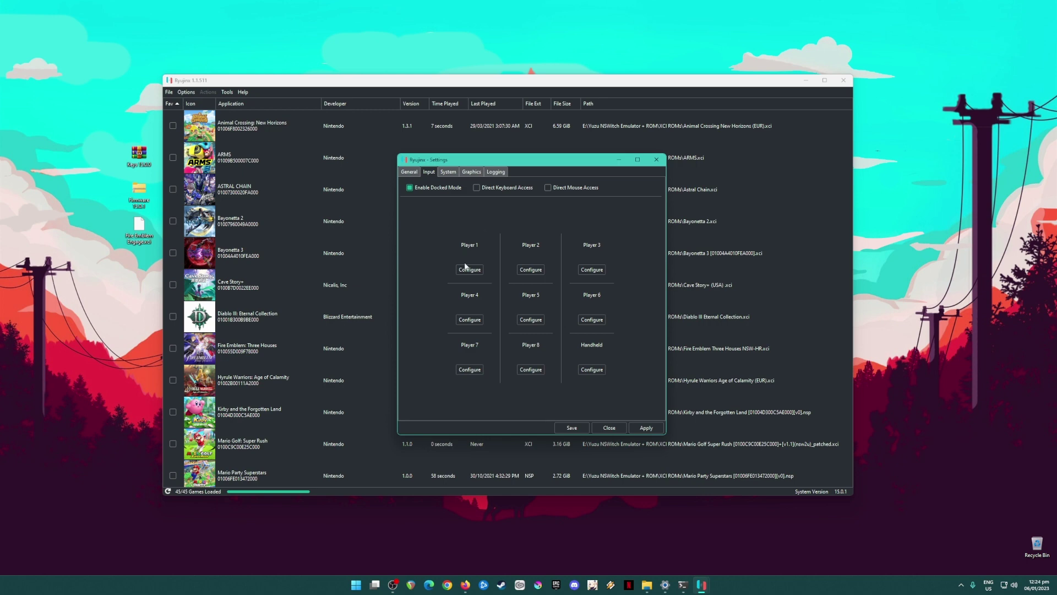
# Save a Pro Controller configuration for Player 1, then view the System settings
pyautogui.click(470, 270)
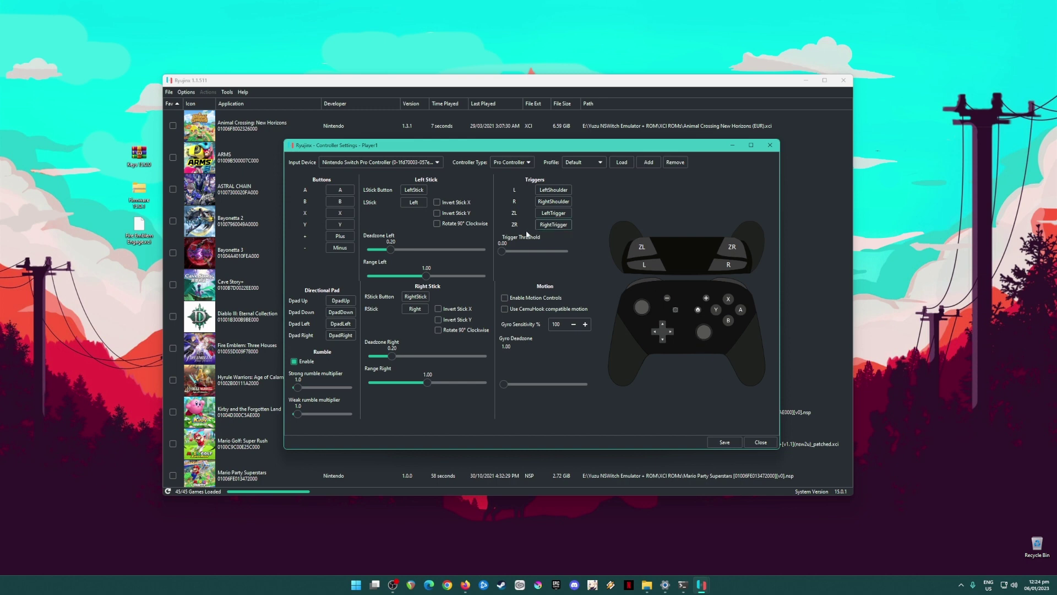
pyautogui.click(725, 443)
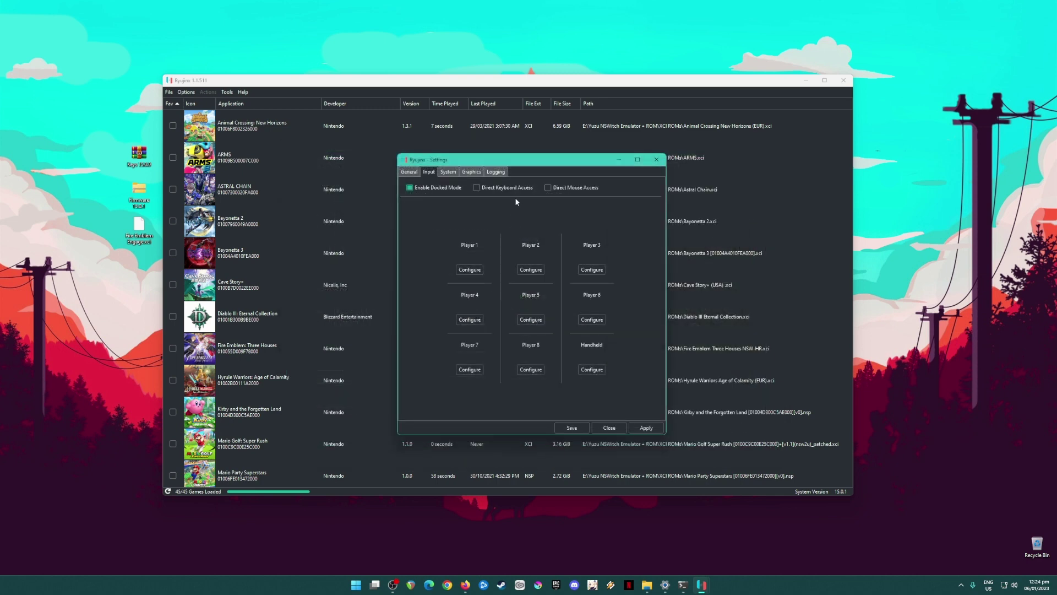
pyautogui.click(447, 173)
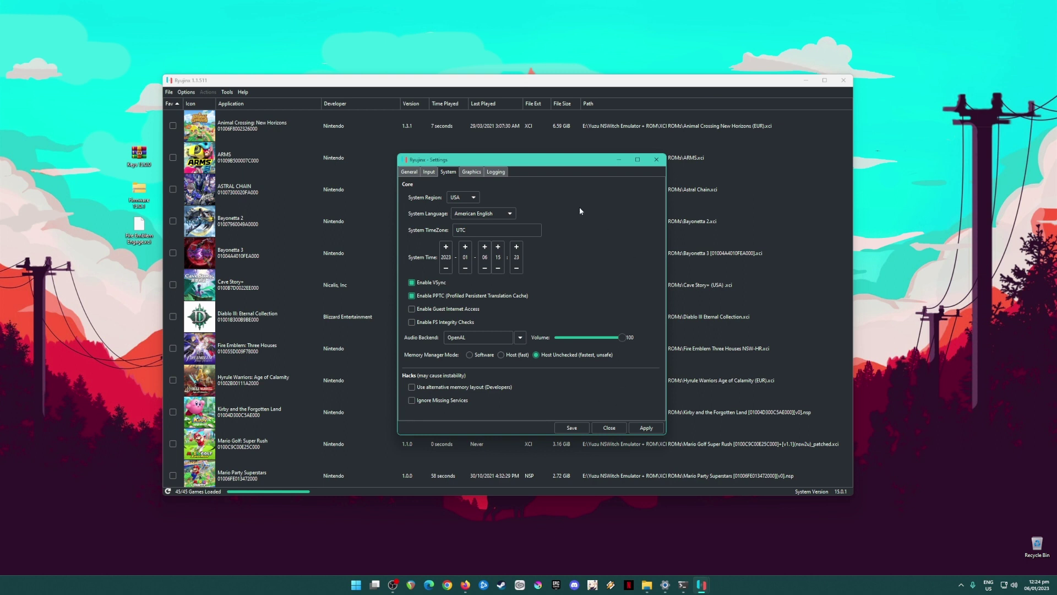
# Confirm the Graphics settings (Vulkan backend, 2x resolution, 16:9) and save all settings
pyautogui.click(471, 172)
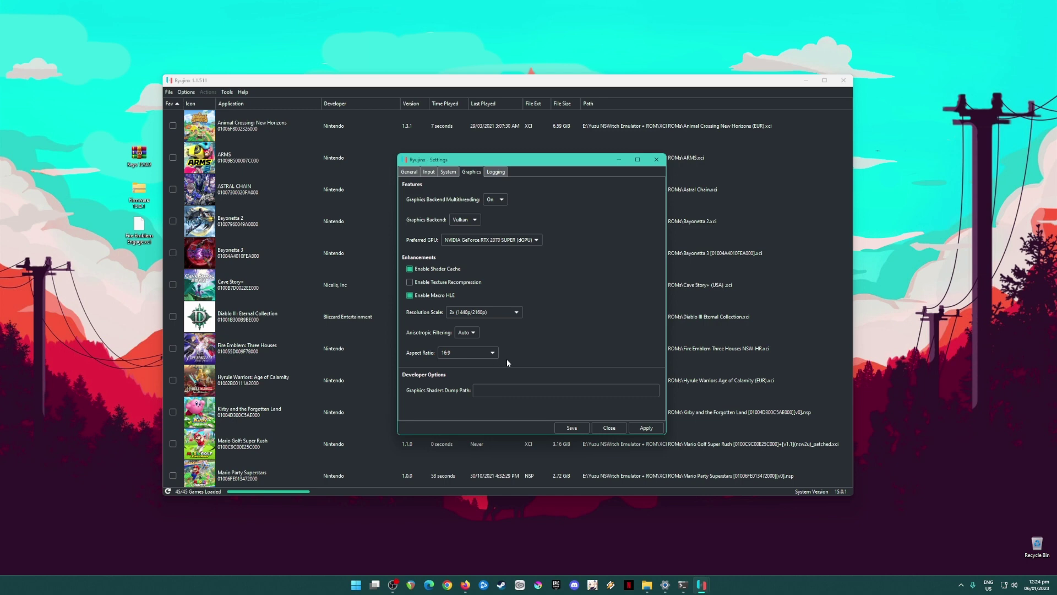
pyautogui.click(571, 428)
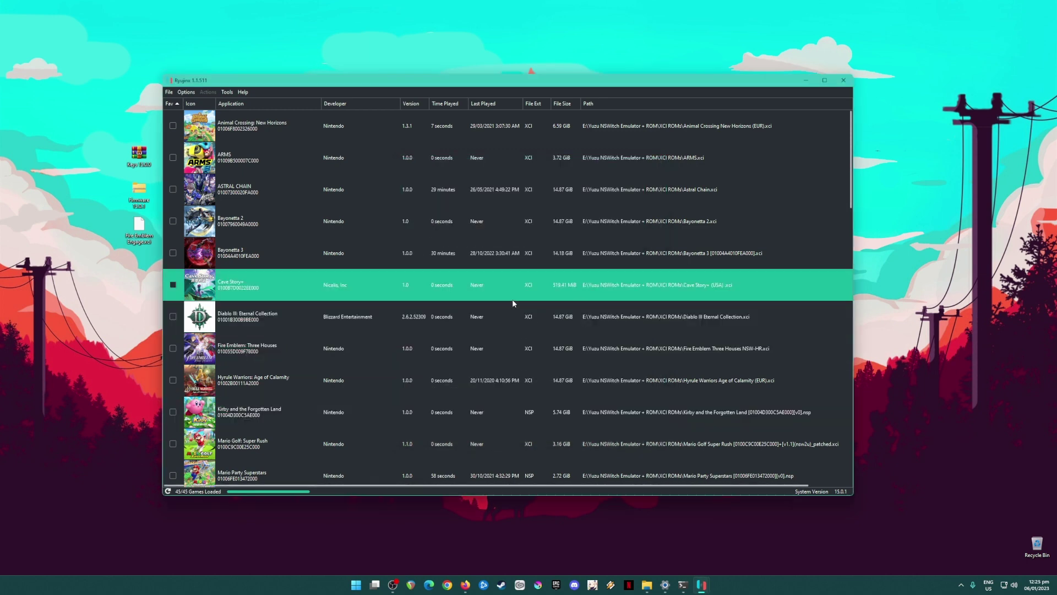